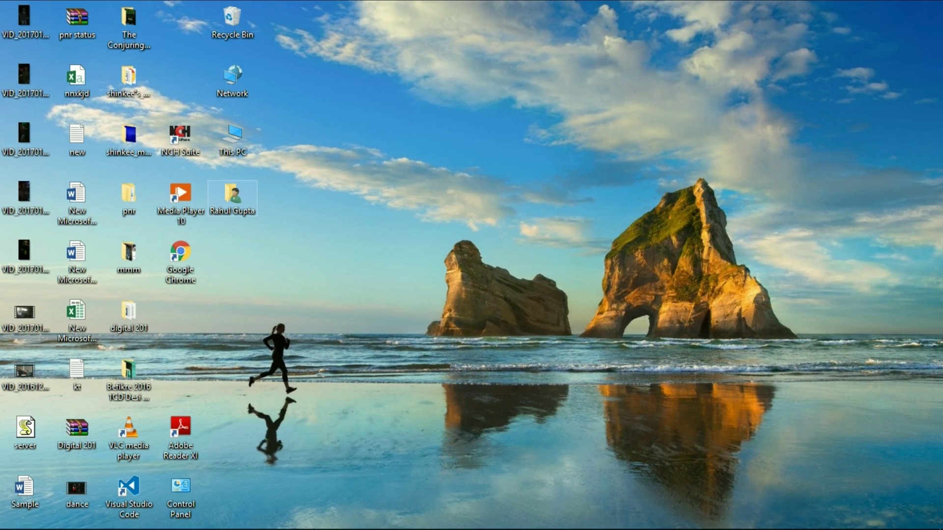
# Open File Explorer with Win+E, showing Quick access
pyautogui.press('super+e')
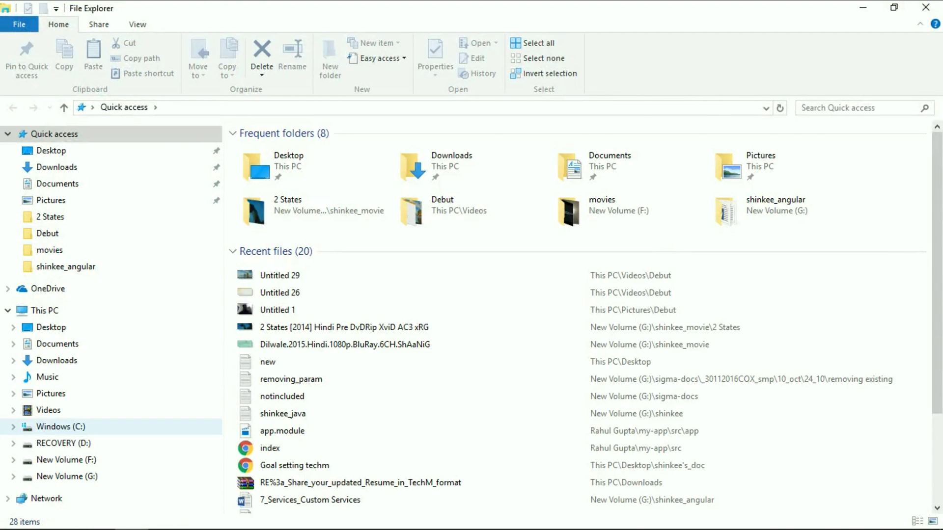
# Browse to C:\Program Files\Java\jdk1.8.0_73\bin
pyautogui.click(61, 427)
pyautogui.click(286, 222)
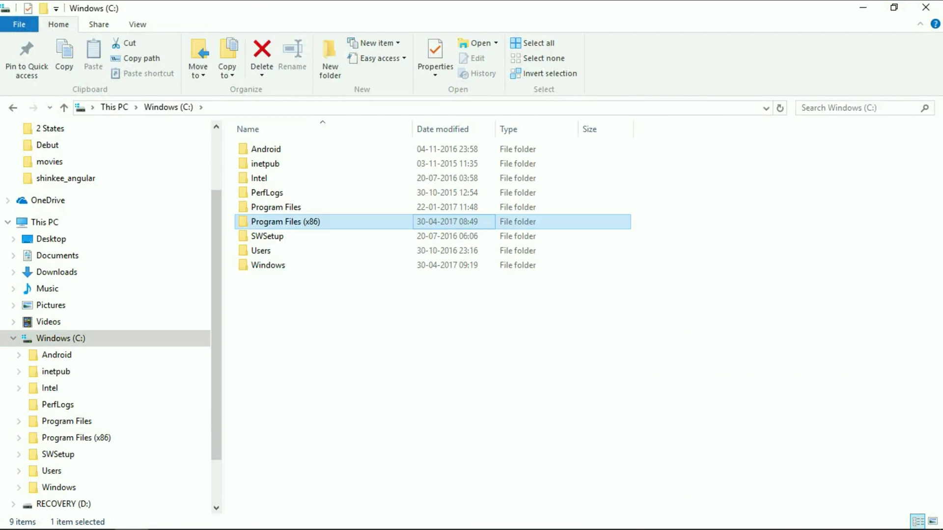
pyautogui.press('Up')
pyautogui.press('Return')
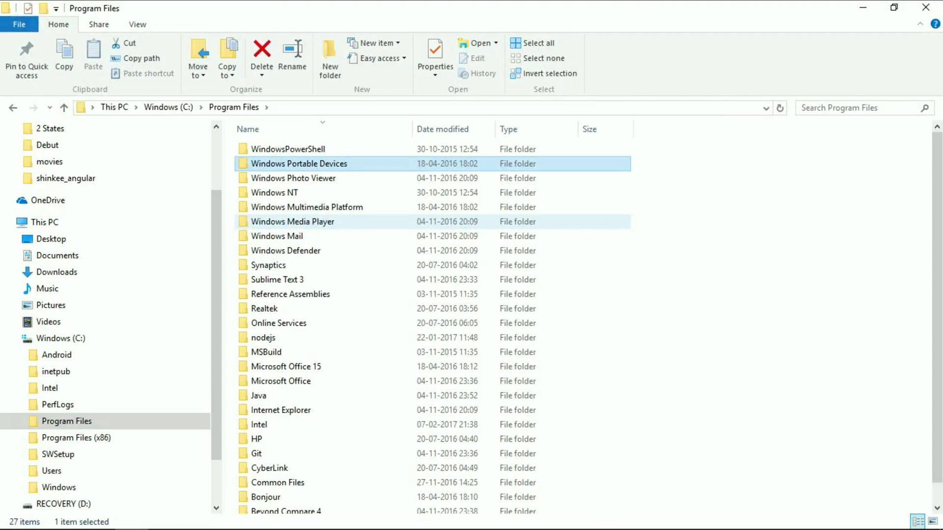
pyautogui.press('j')
pyautogui.press('Return')
pyautogui.press('Down')
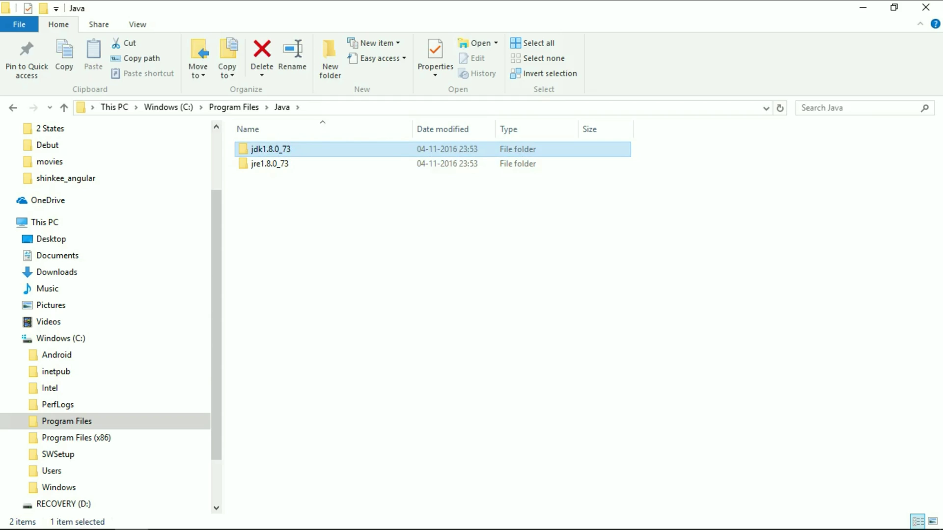
pyautogui.press('Return')
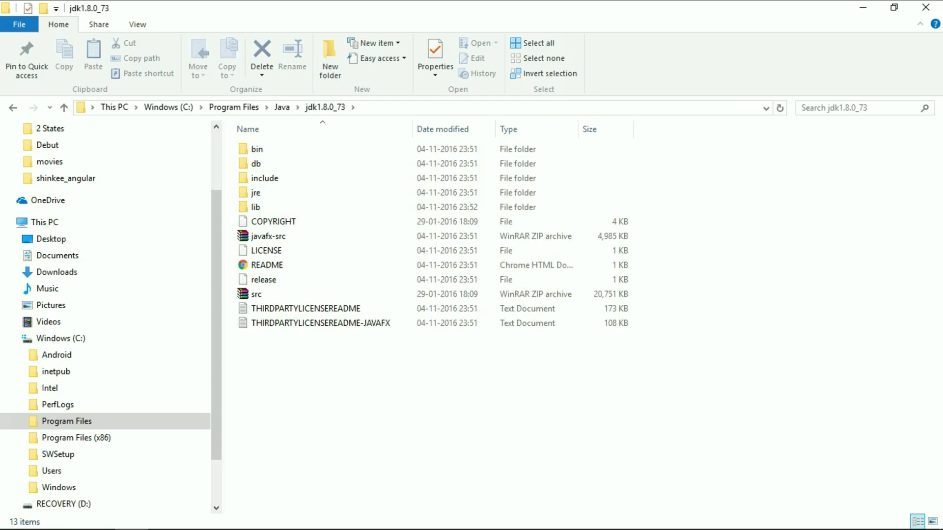
pyautogui.press('Down')
pyautogui.press('Return')
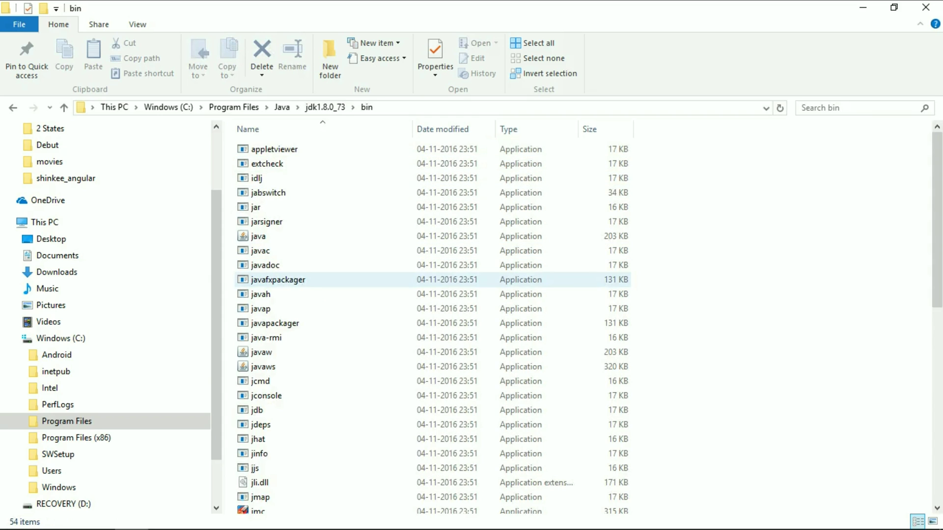
# Select the jjs application in the bin folder
pyautogui.press('j')
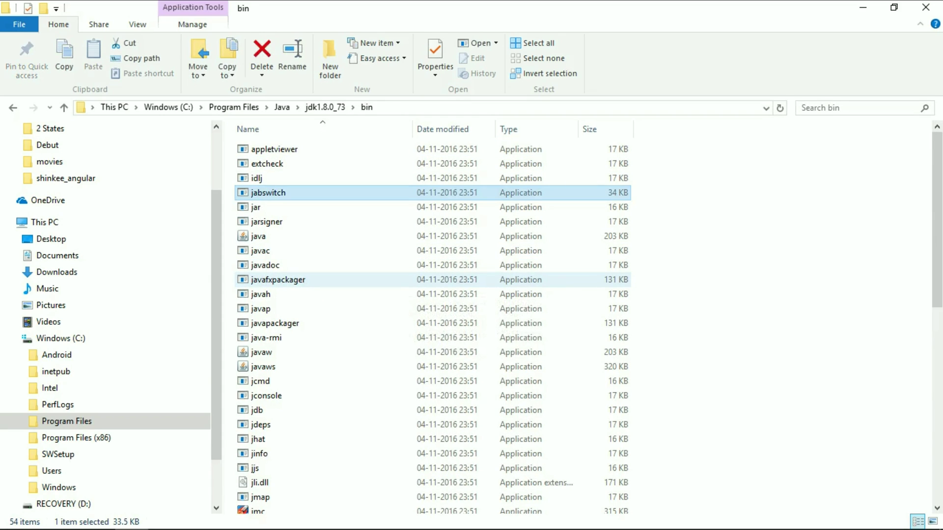
pyautogui.press('Down')
pyautogui.press('Down')
pyautogui.press('Down')
pyautogui.press('Down')
pyautogui.press('Down')
pyautogui.press('Down')
pyautogui.press('Down')
pyautogui.press('Down')
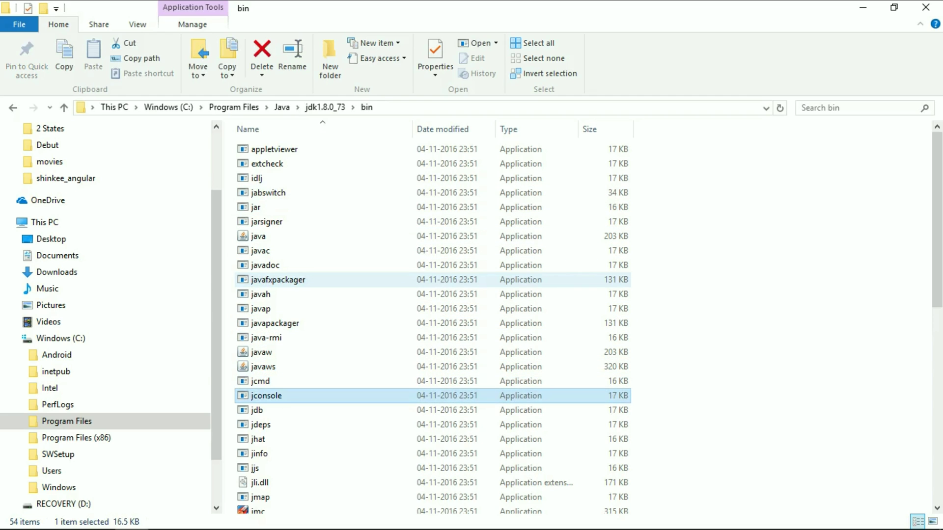
pyautogui.press('Down')
pyautogui.press('Down')
pyautogui.press('Down')
pyautogui.press('Up')
pyautogui.press('Up')
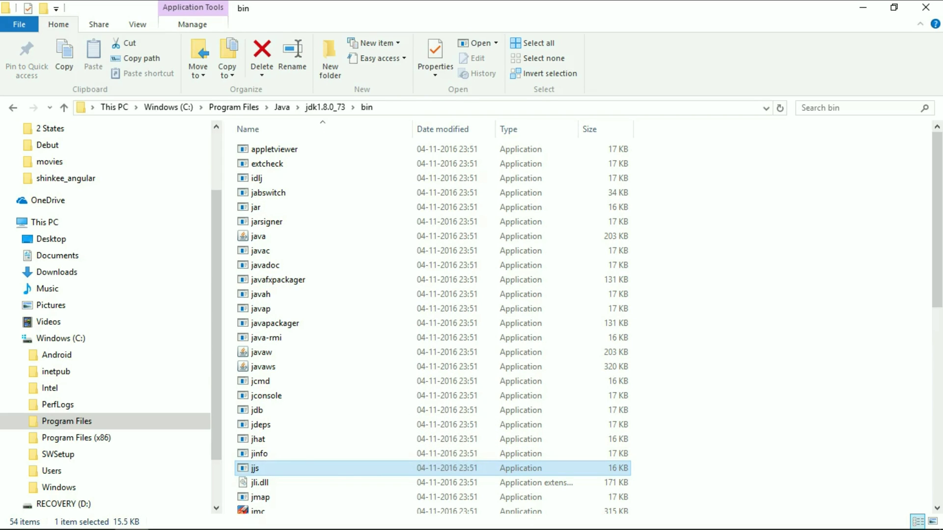
# Open a command window in the bin folder from the extended context menu
pyautogui.rightClick(715, 84)
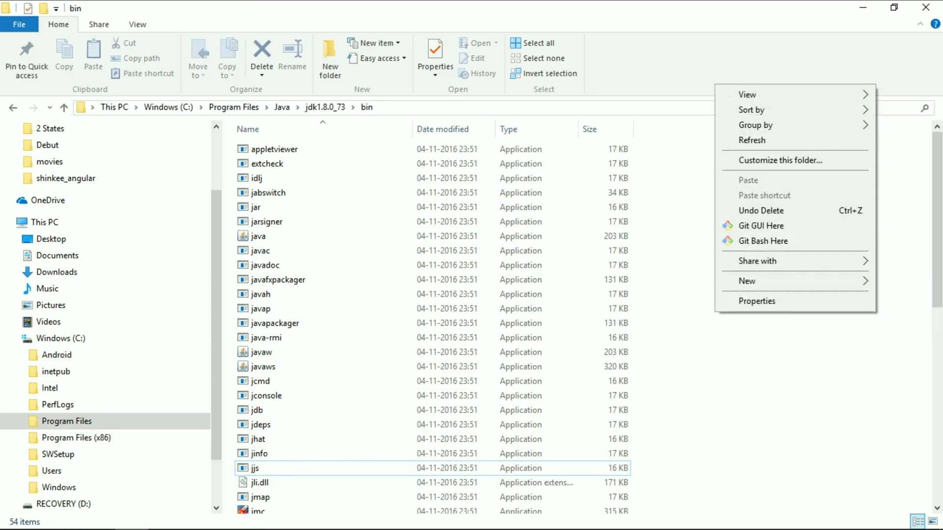
pyautogui.press('Escape')
pyautogui.keyDown('shift'); pyautogui.rightClick(698, 256); pyautogui.keyUp('shift')
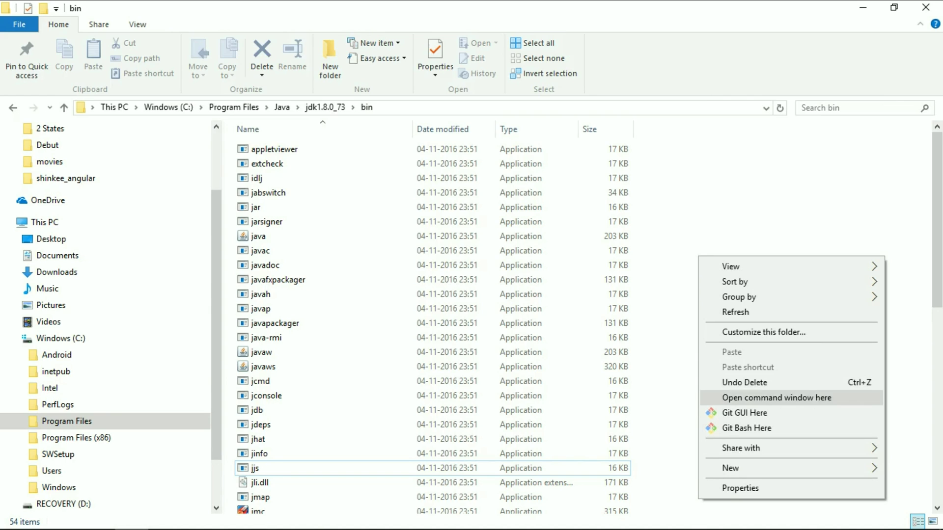
pyautogui.press('Return')
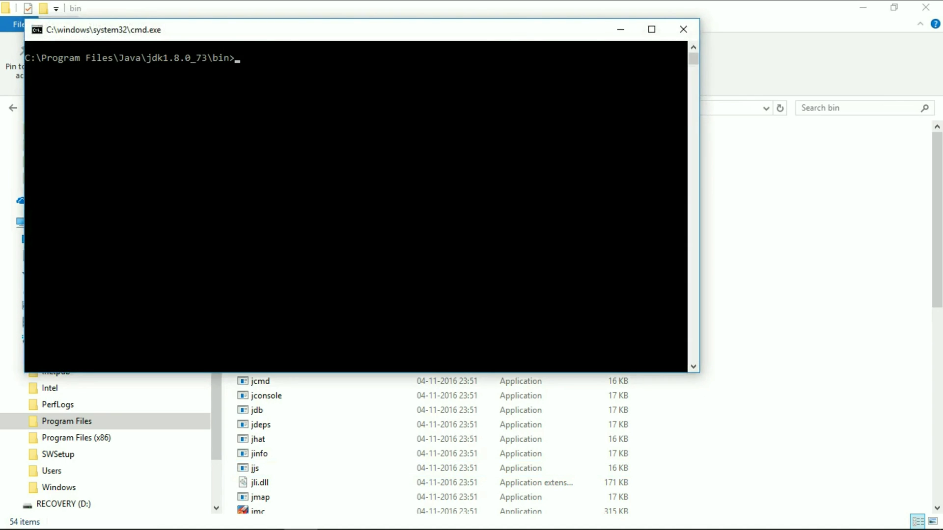
pyautogui.write('jss')
# Launch the jjs shell and define var a = 10 and var b = 20
pyautogui.press('BackSpace')
pyautogui.press('BackSpace')
pyautogui.press('BackSpace')
pyautogui.write('jjs')
pyautogui.press('Return')
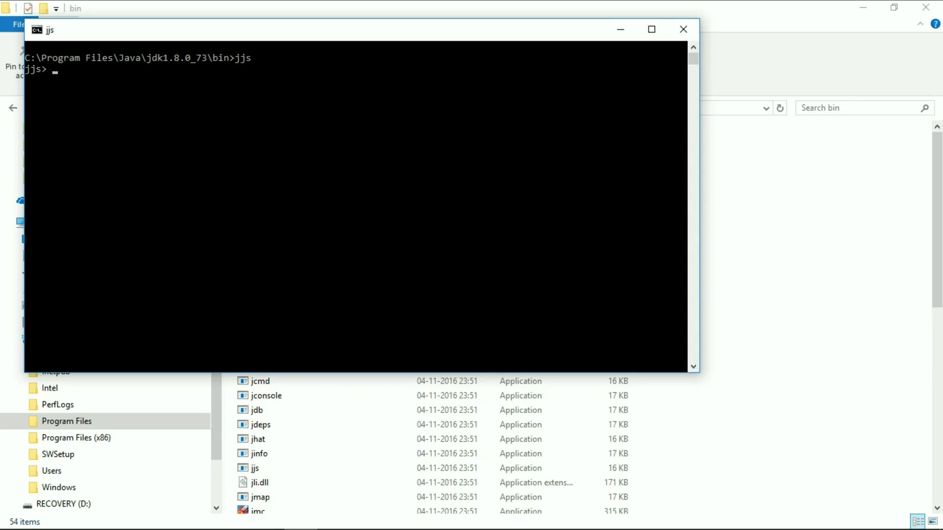
pyautogui.write('var a =')
pyautogui.write('10;')
pyautogui.press('Return')
pyautogui.write('var b')
pyautogui.write(' = 2')
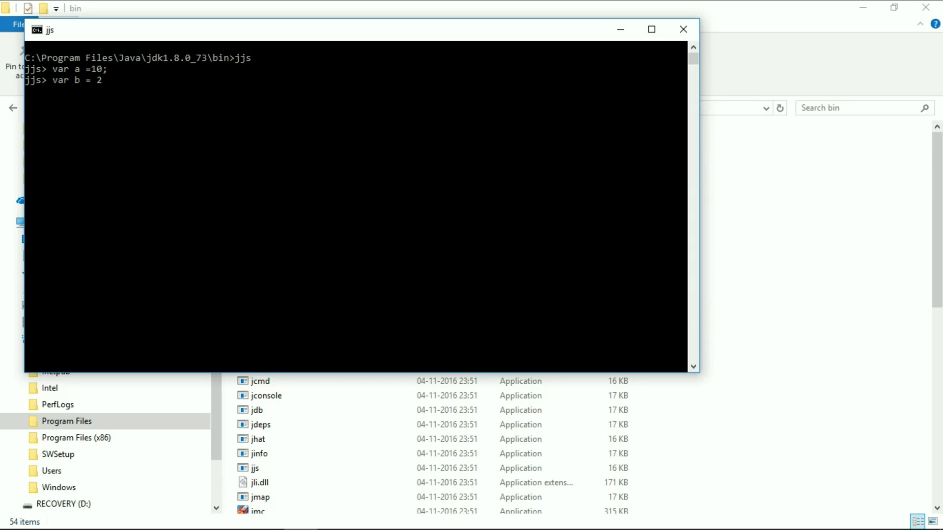
pyautogui.write('0;')
pyautogui.press('Return')
pyautogui.write('print()')
# Run print(b-a) in jjs, which outputs 10
pyautogui.press('Left')
pyautogui.write('b')
pyautogui.press('Right')
pyautogui.press('Left')
pyautogui.write('-a')
pyautogui.press('Right')
pyautogui.write(';')
pyautogui.press('Return')
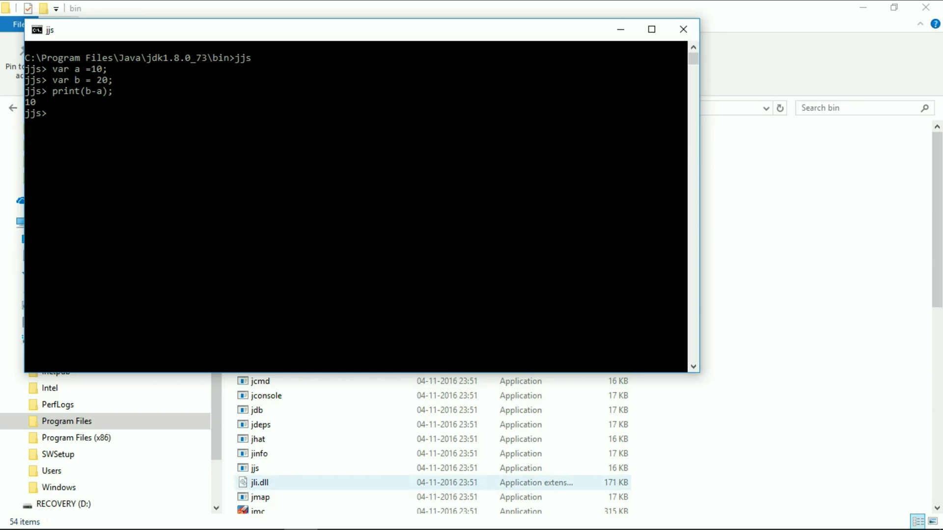
pyautogui.click(267, 517)
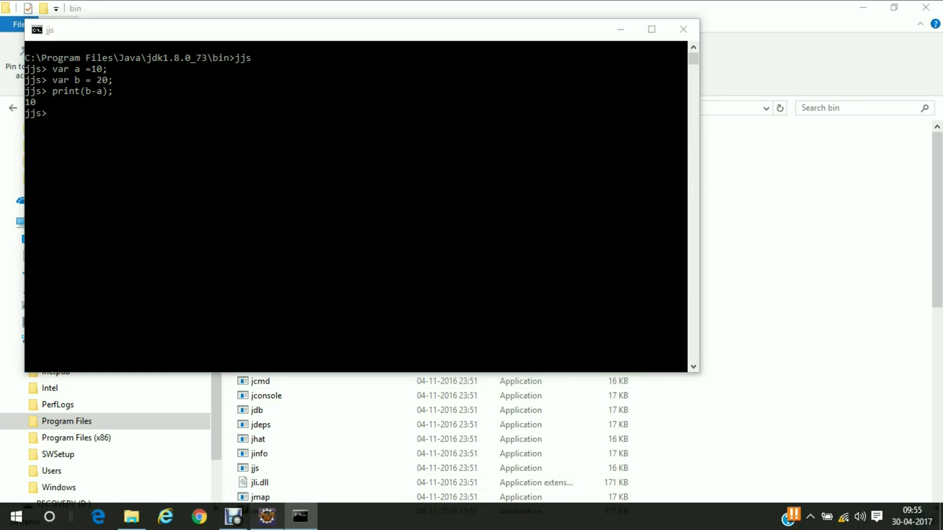
pyautogui.click(419, 267)
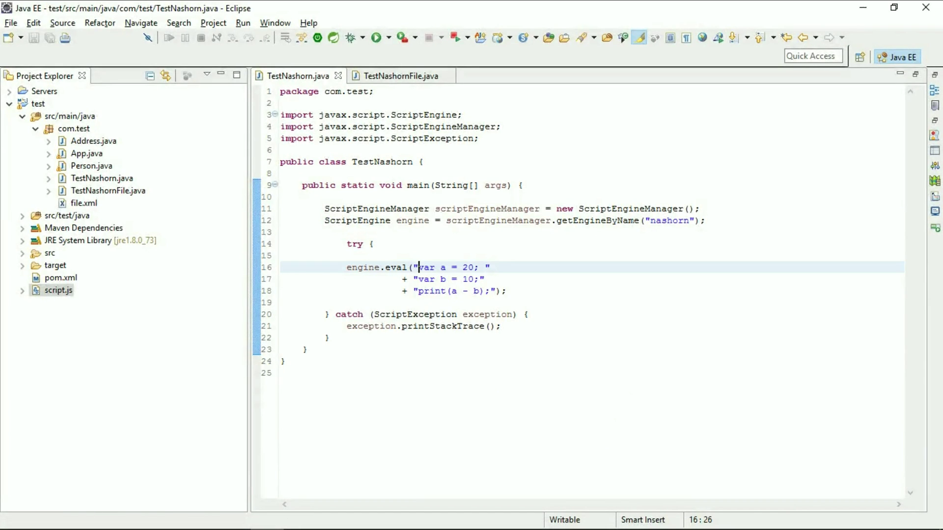
pyautogui.click(375, 244)
pyautogui.press('Up')
pyautogui.press('Up')
pyautogui.press('Up')
pyautogui.press('Up')
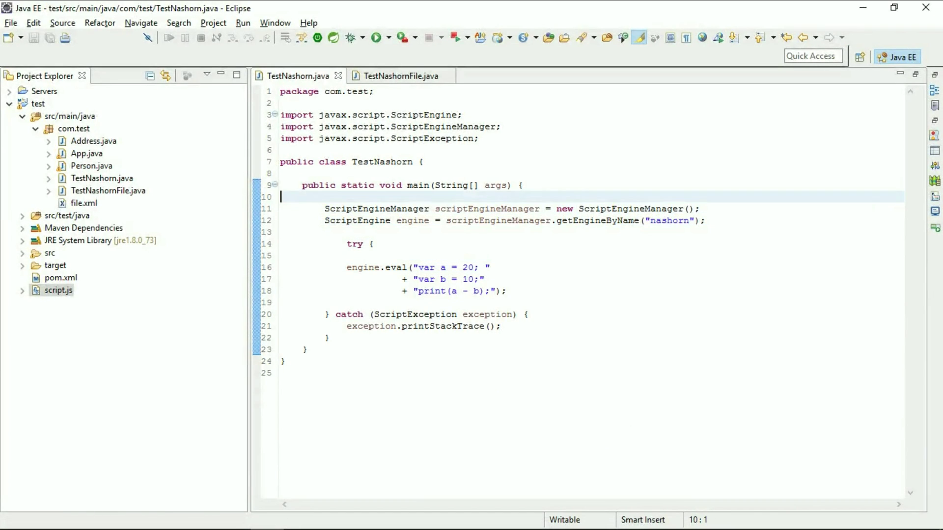
pyautogui.click(418, 209)
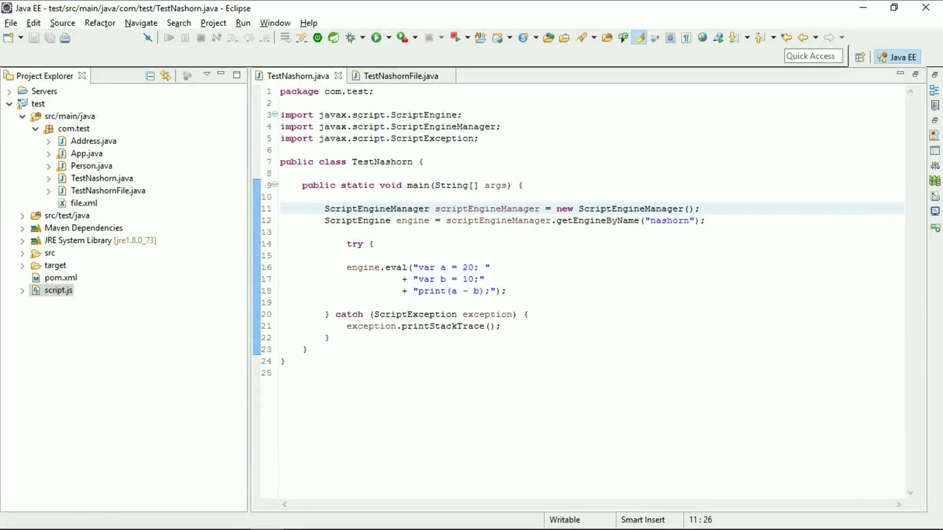
pyautogui.press('Down')
pyautogui.press('Down')
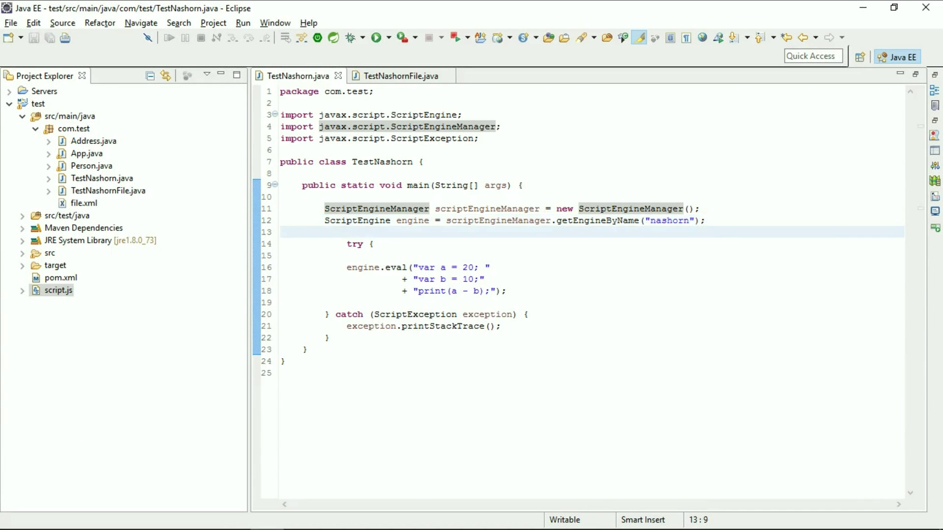
pyautogui.press('Up')
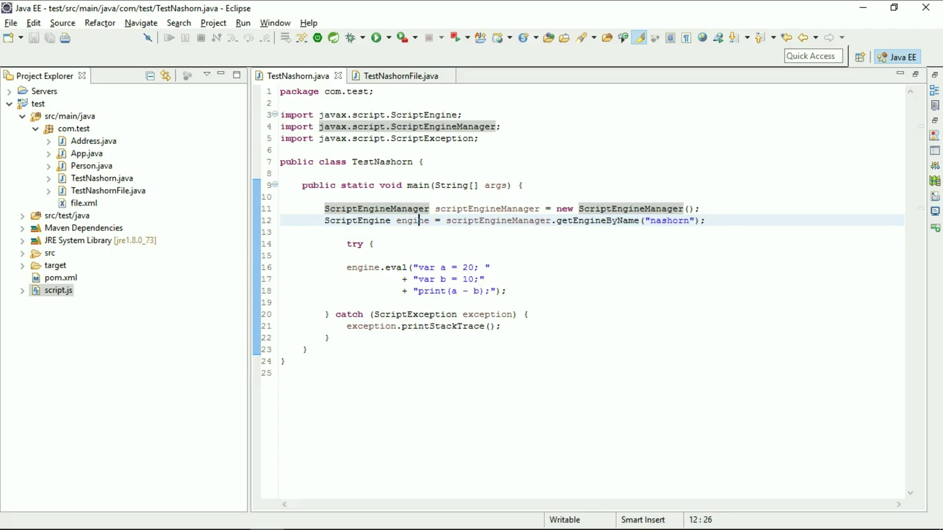
pyautogui.press('Up')
pyautogui.press('Up')
pyautogui.press('Down')
pyautogui.press('Down')
pyautogui.press('Up')
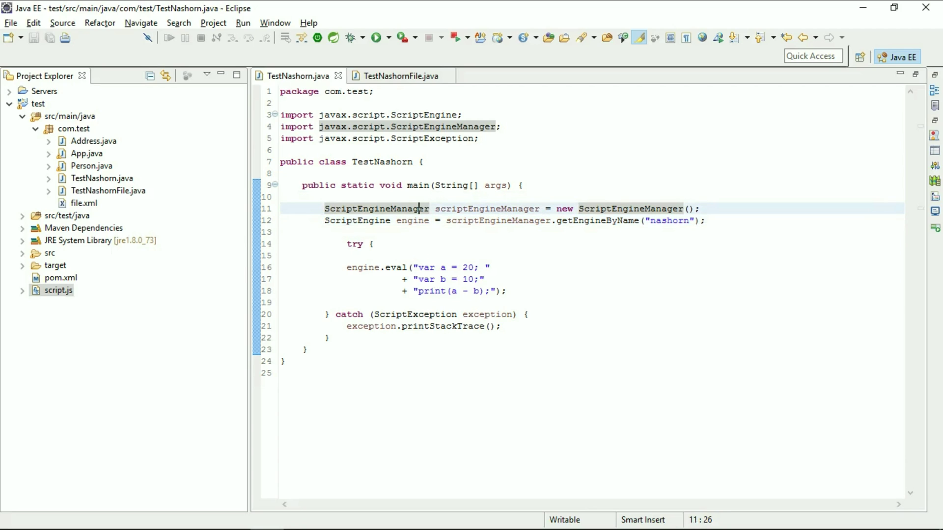
pyautogui.press('Right')
pyautogui.press('Right')
pyautogui.press('Right')
pyautogui.press('Right')
pyautogui.press('Right')
pyautogui.press('Right')
pyautogui.press('Down')
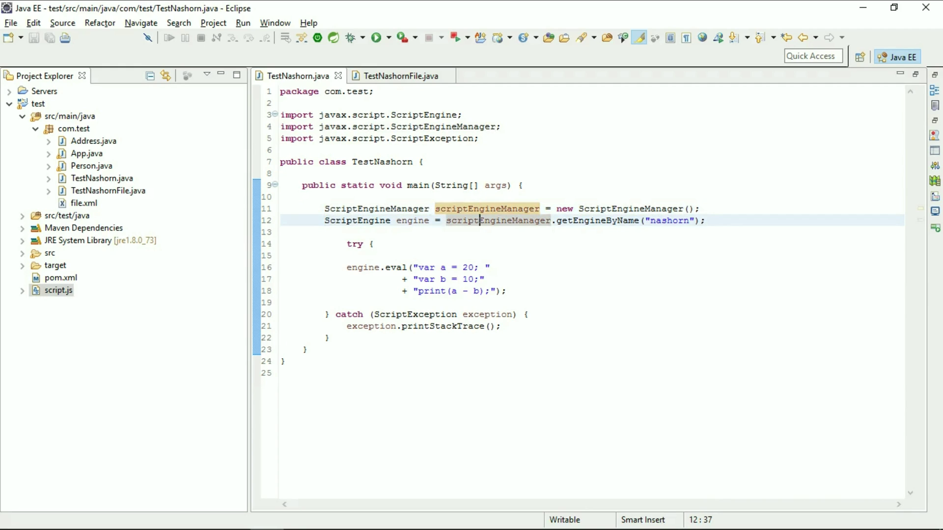
pyautogui.press('Left')
pyautogui.press('Left')
pyautogui.press('Left')
pyautogui.press('Left')
pyautogui.press('Down')
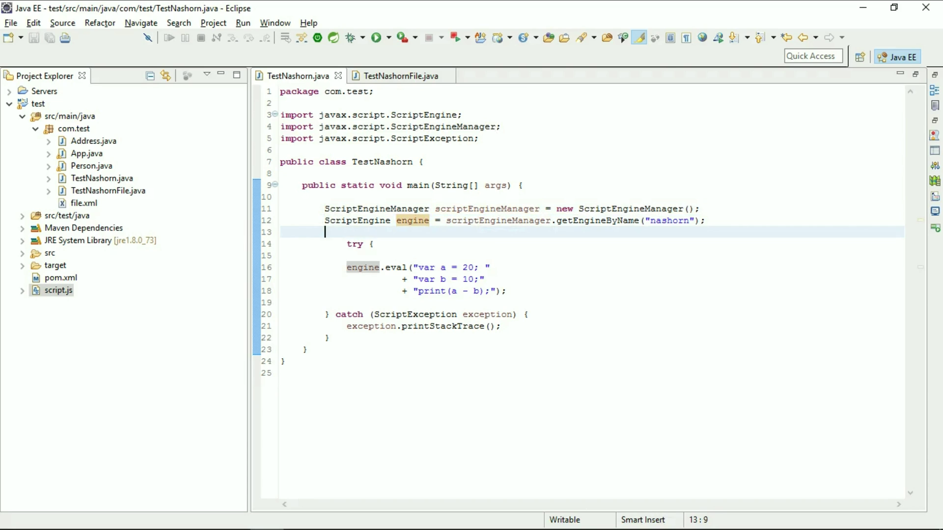
pyautogui.press('Down')
pyautogui.press('Down')
pyautogui.press('Down')
pyautogui.press('Left')
pyautogui.press('Left')
pyautogui.press('Left')
pyautogui.press('Left')
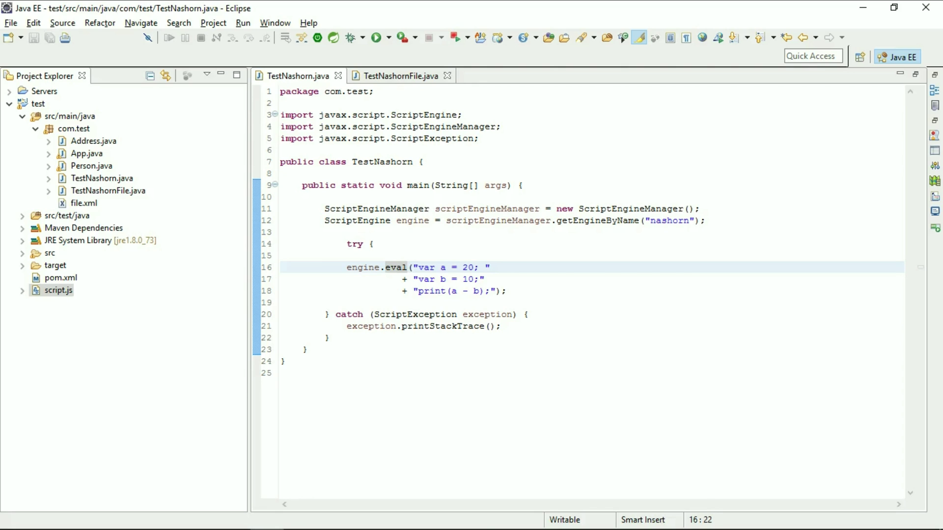
pyautogui.click(400, 75)
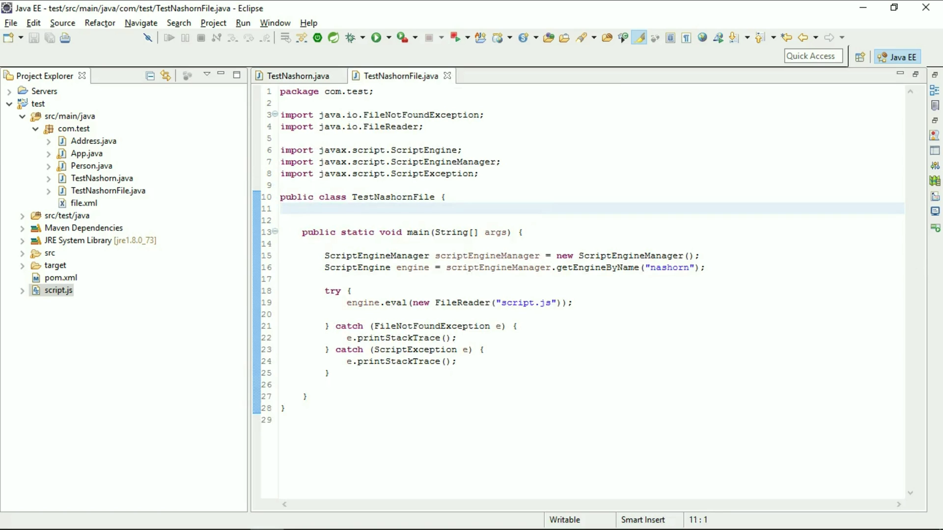
pyautogui.click(469, 303)
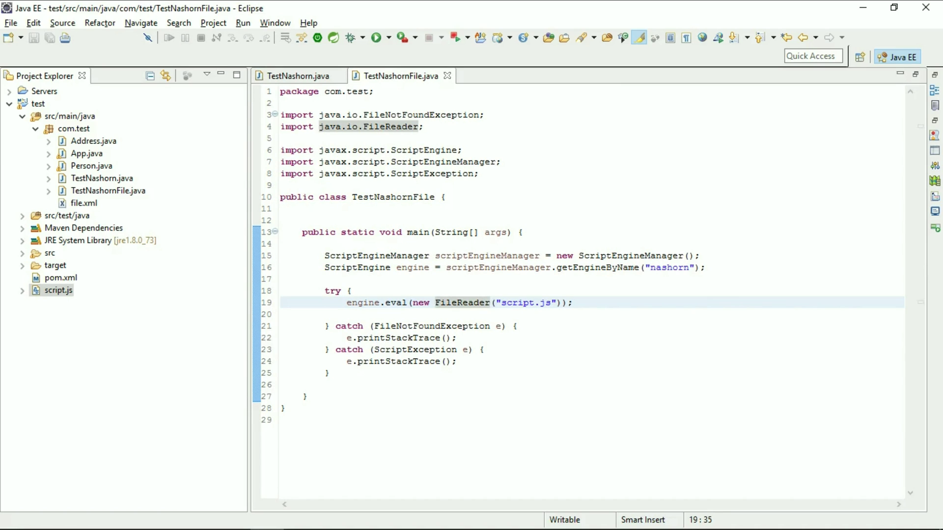
pyautogui.click(298, 76)
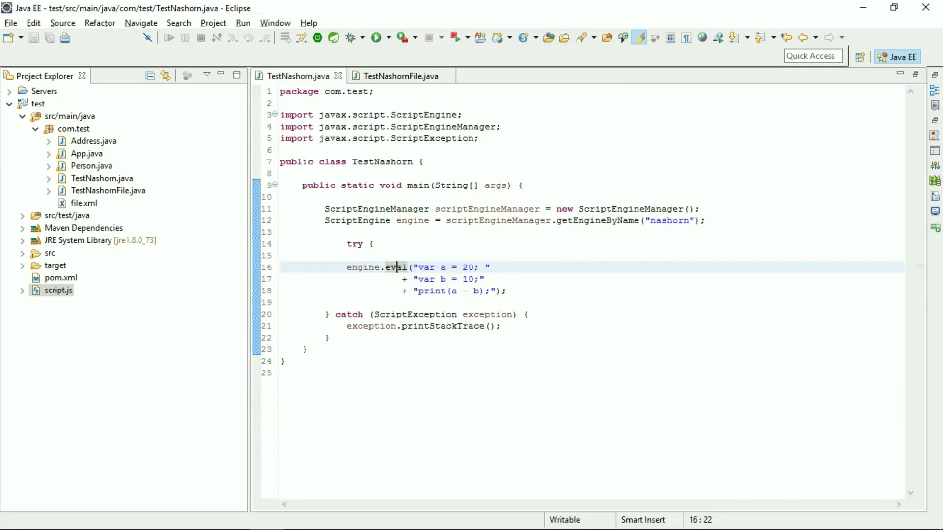
pyautogui.click(403, 279)
pyautogui.click(436, 268)
# Run TestNashorn as a Java Application, then dismiss the console showing 10
pyautogui.rightClick(546, 403)
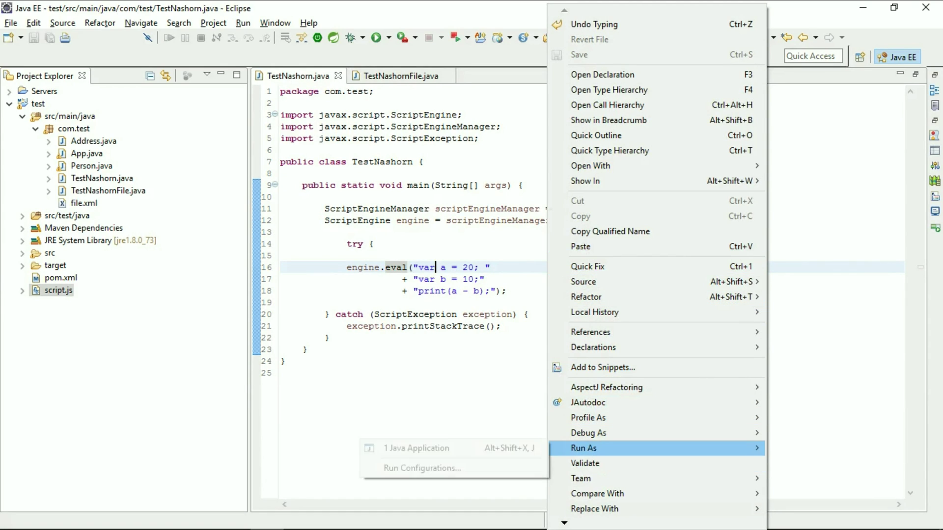
pyautogui.click(416, 448)
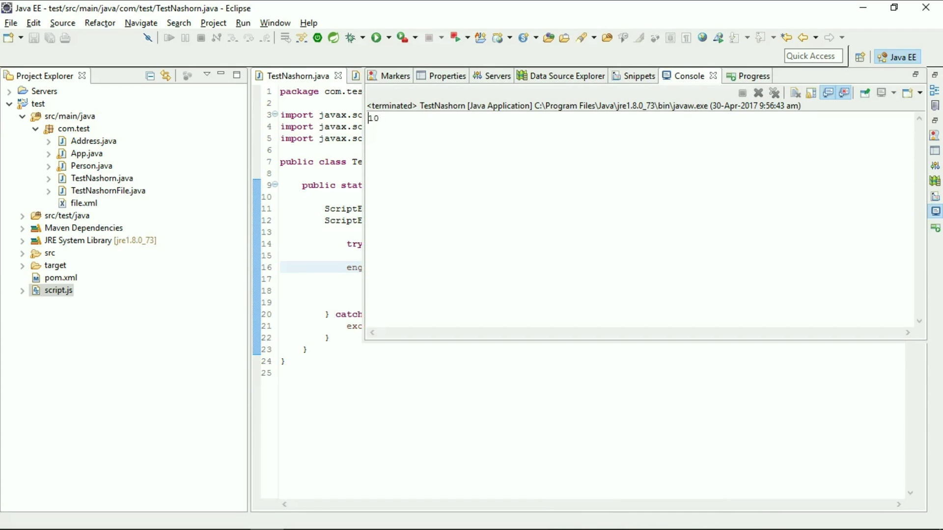
pyautogui.press('Down')
pyautogui.click(436, 268)
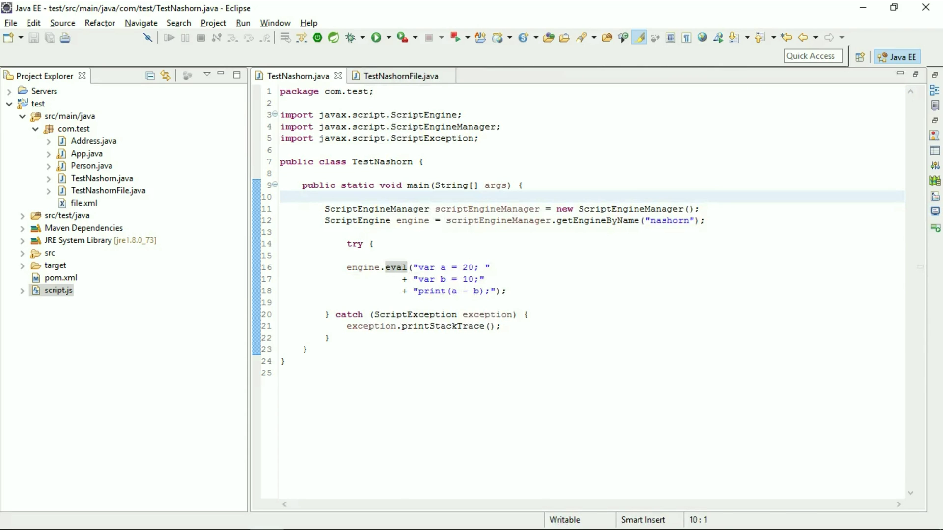
pyautogui.press('Down')
pyautogui.press('Down')
pyautogui.press('Right')
pyautogui.press('Right')
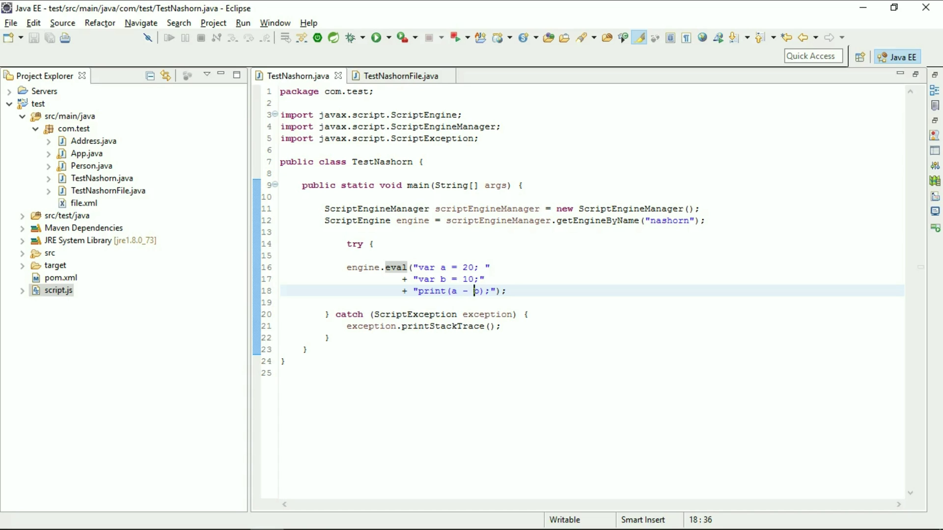
# Switch to TestNashornFile.java and focus on its script.js file name
pyautogui.hotkey('ctrl', 'pagedown')
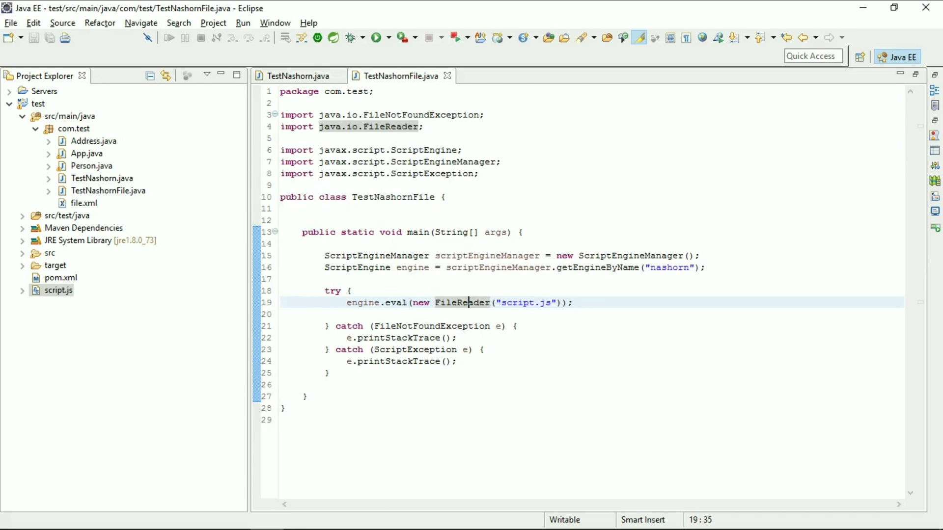
pyautogui.click(305, 220)
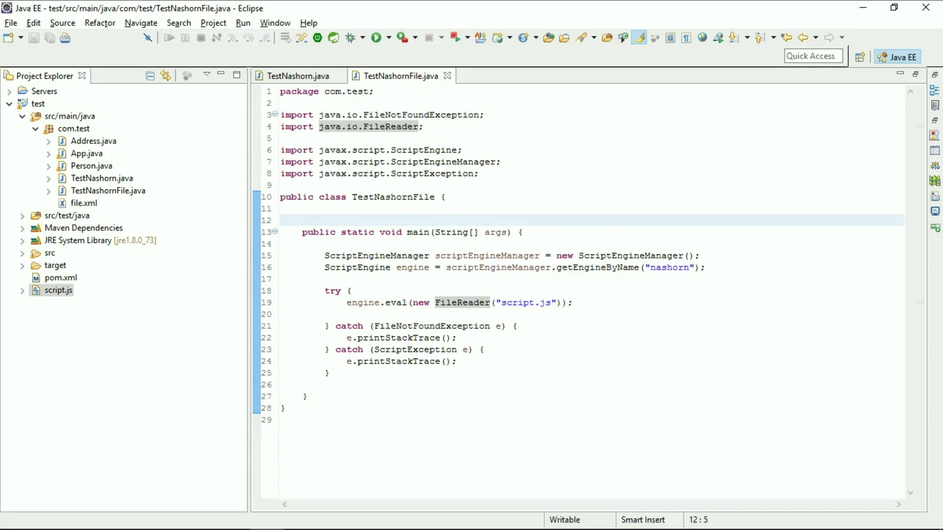
pyautogui.click(514, 302)
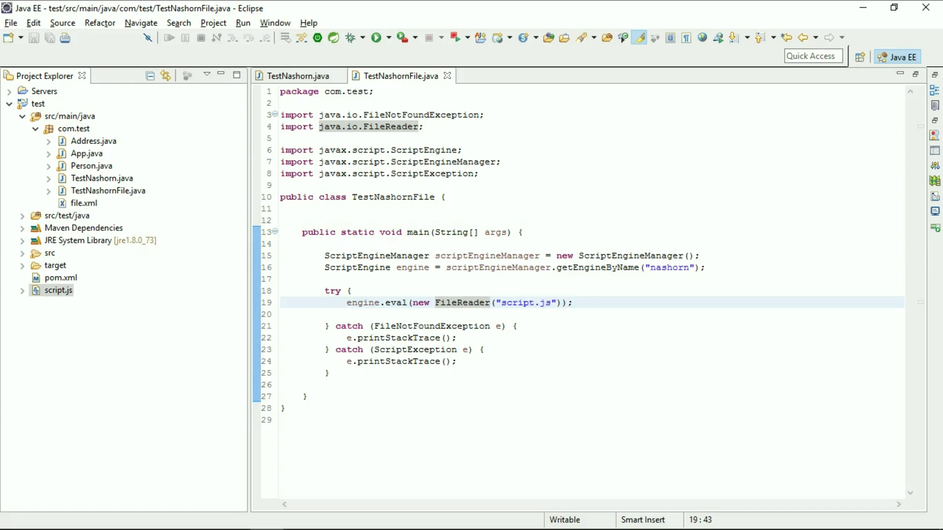
# Open script.js from Project Explorer and inspect its numArray values and print line
pyautogui.click(59, 291)
pyautogui.doubleClick(58, 290)
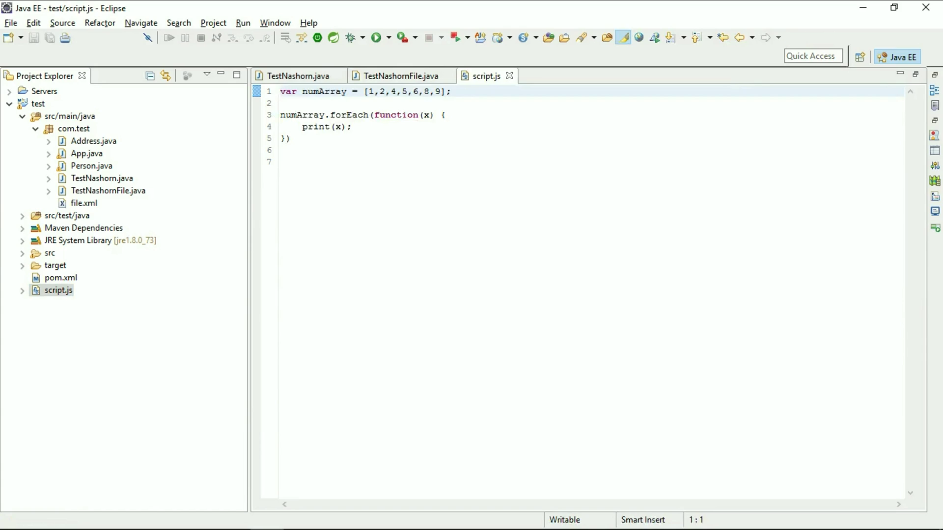
pyautogui.click(295, 149)
pyautogui.doubleClick(331, 91)
pyautogui.click(407, 91)
pyautogui.click(352, 127)
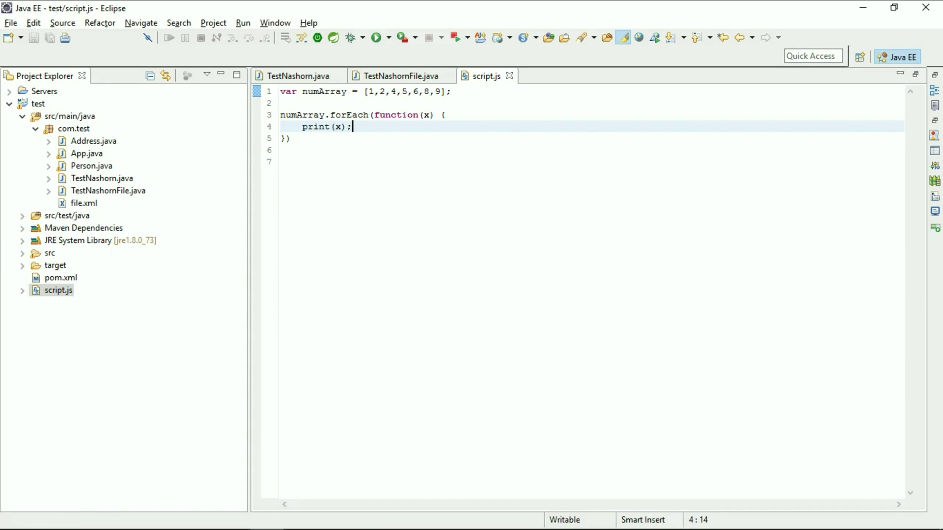
# Return to TestNashornFile.java and select the eval call on line 19
pyautogui.click(410, 76)
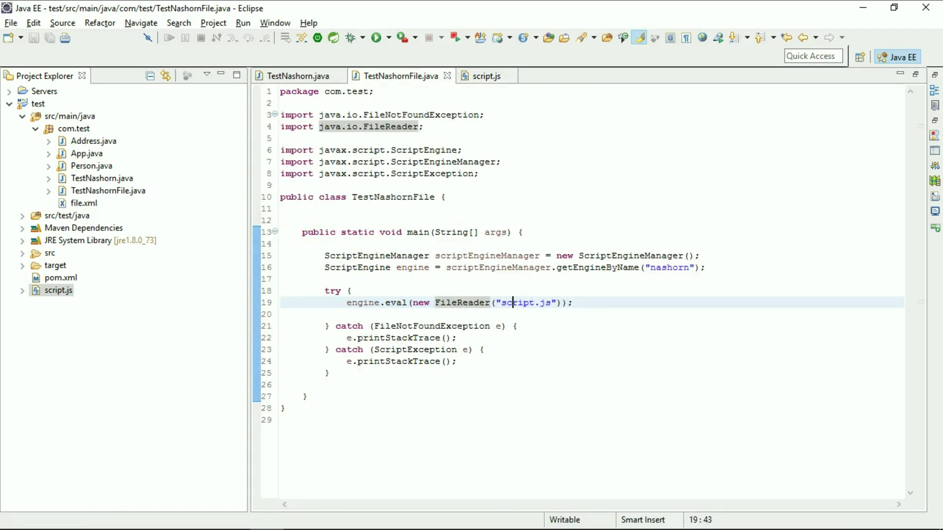
pyautogui.press('Right')
pyautogui.moveTo(346, 315); pyautogui.dragTo(403, 303)
pyautogui.doubleClick(398, 303)
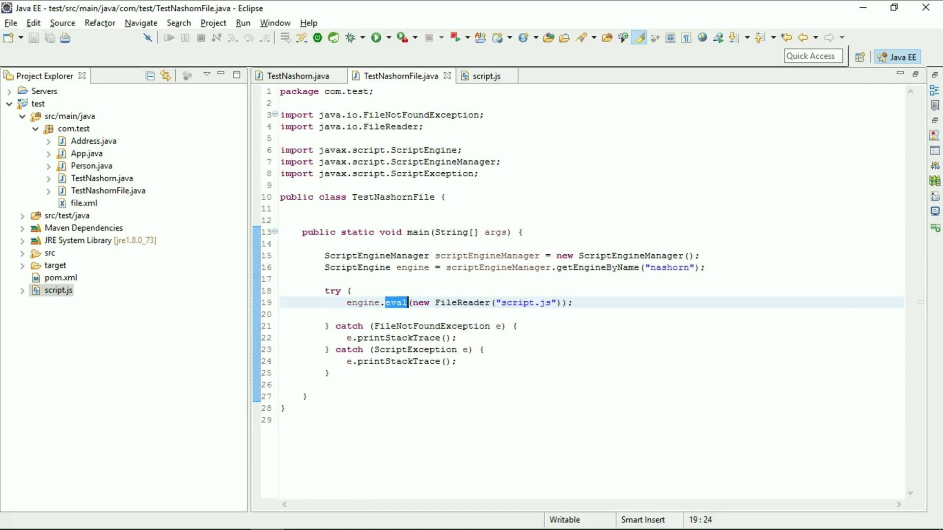
pyautogui.rightClick(625, 413)
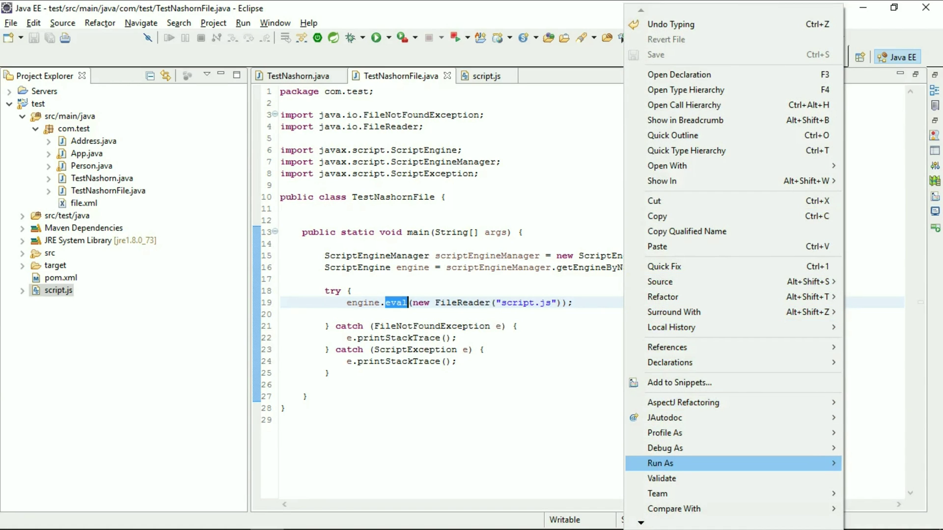
# Run TestNashornFile as a Java Application, select the printed array values, and return to the code
pyautogui.click(517, 462)
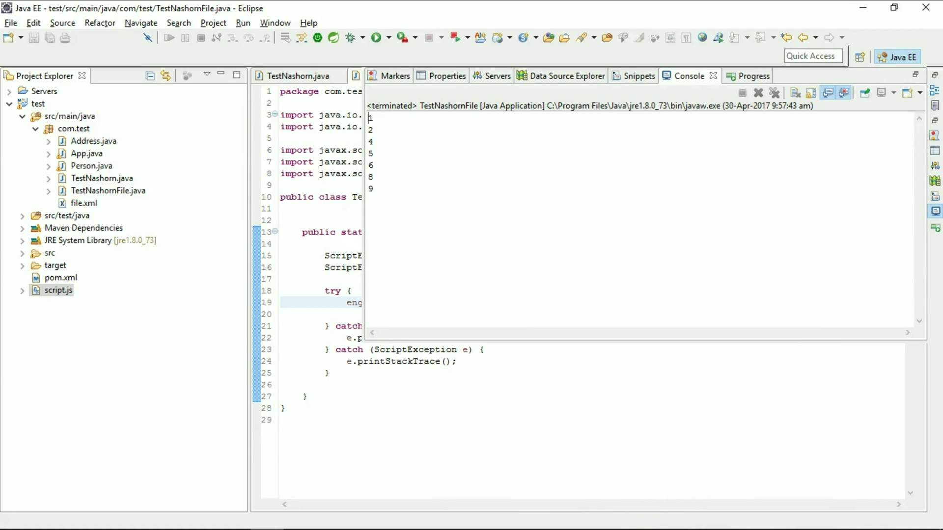
pyautogui.hotkey('ctrl', 'a')
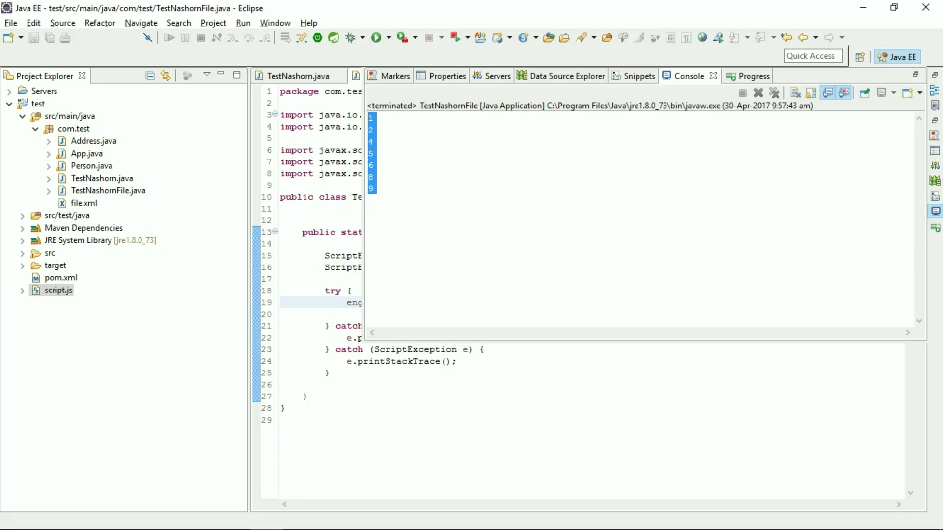
pyautogui.click(335, 115)
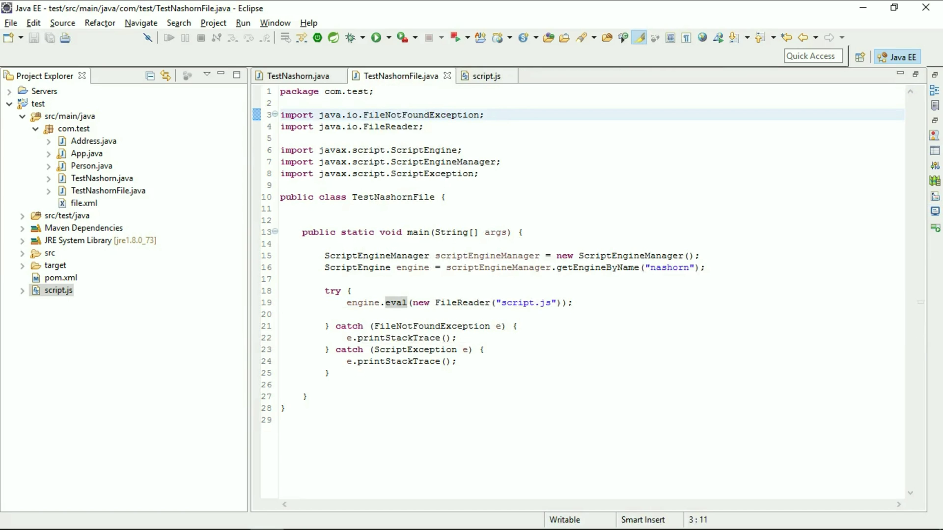